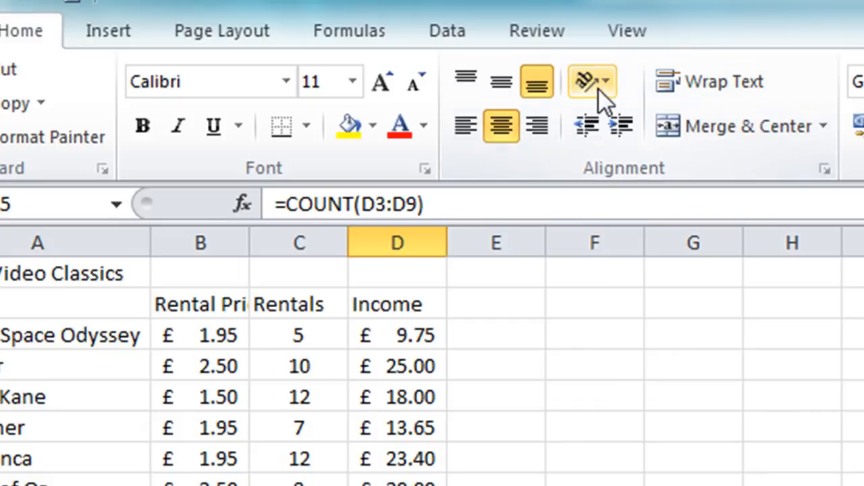
pyautogui.click(606, 83)
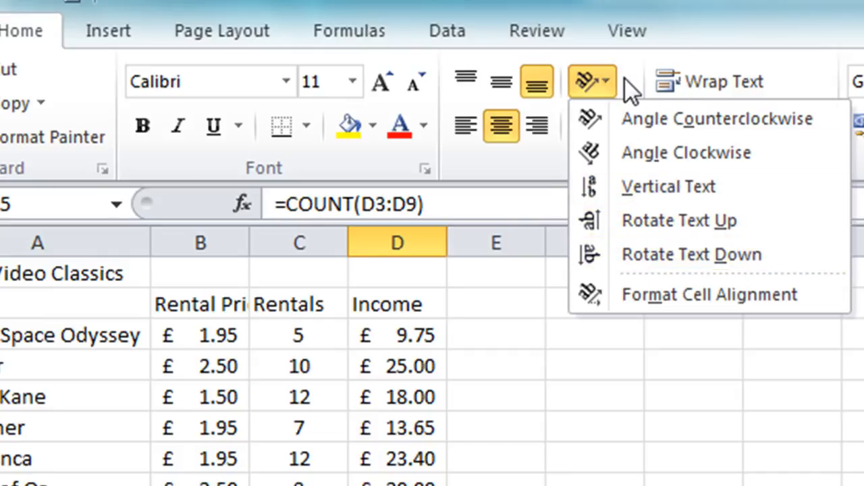
pyautogui.click(603, 82)
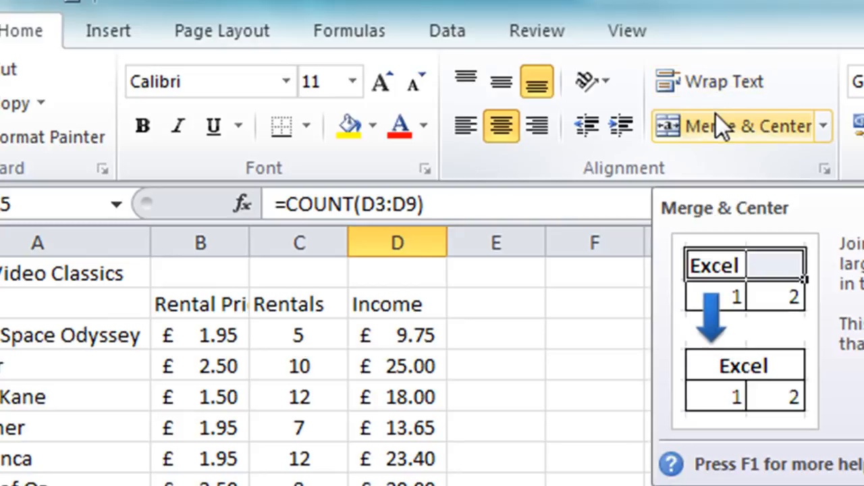
# - Try to centre the sheet title over the table by moving it from cell A1 to B1
pyautogui.hotkey('ctrl', 'Home')
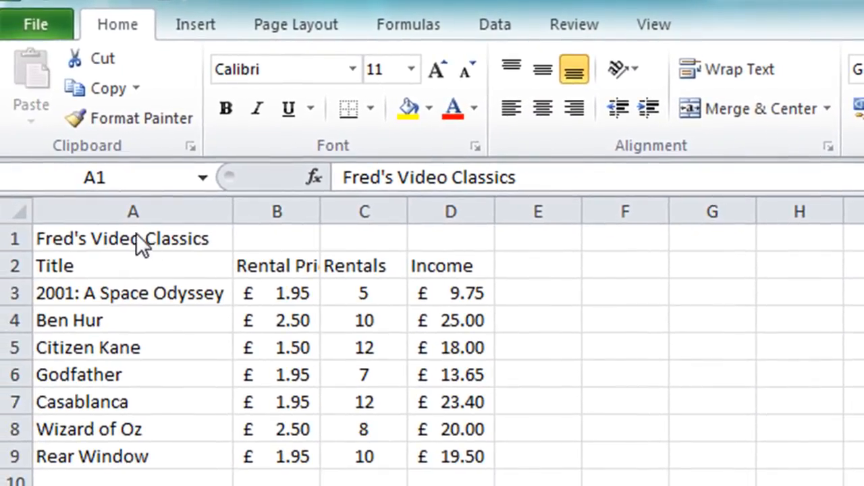
pyautogui.click(136, 236)
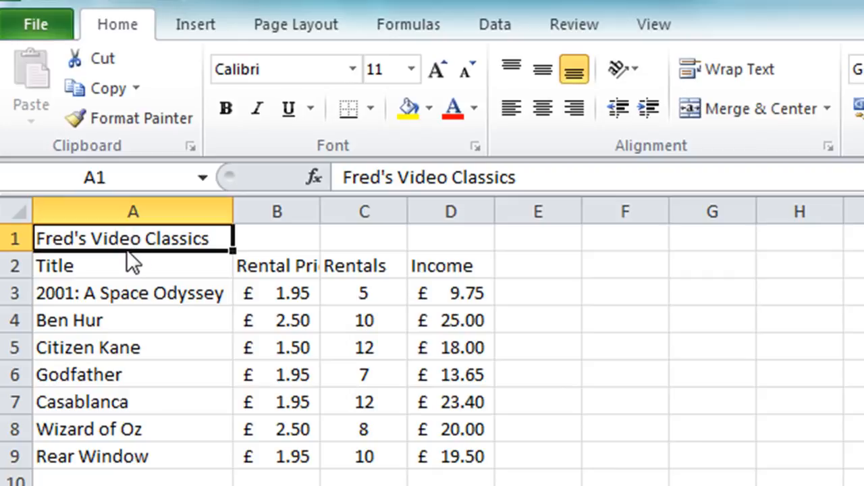
pyautogui.moveTo(214, 233); pyautogui.dragTo(250, 232)
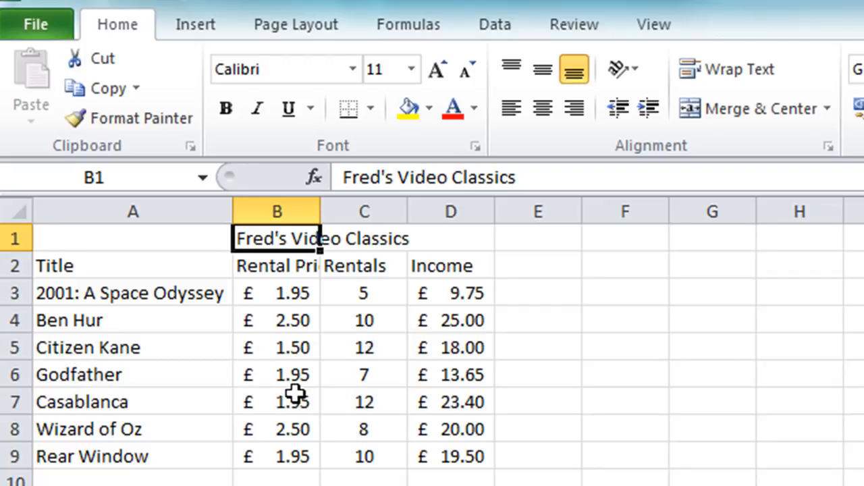
# - Merge and center the title "Fred's Video Classics" across cells A1:D1
pyautogui.click(114, 241)
pyautogui.moveTo(233, 241); pyautogui.dragTo(429, 240)
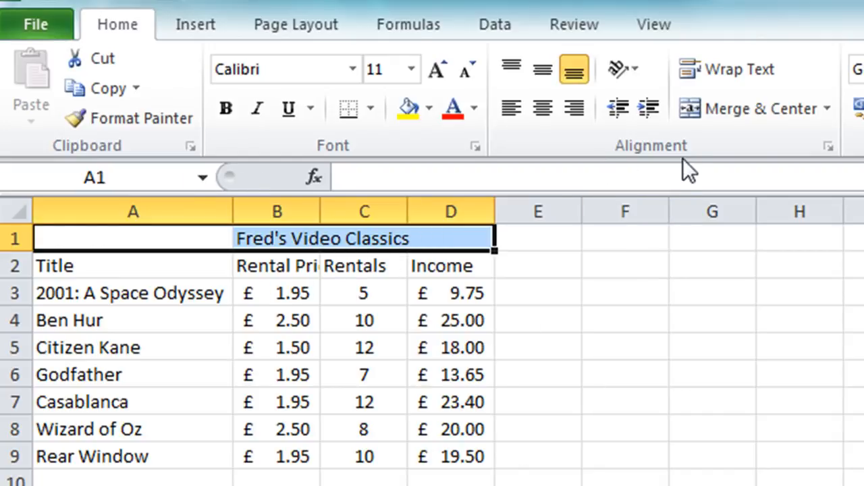
pyautogui.click(715, 110)
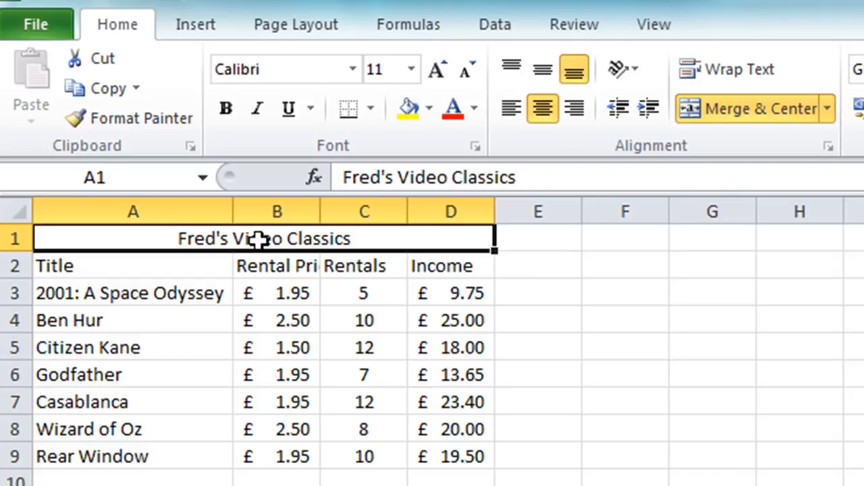
# - Set the merged title's font size to 18 and make it bold
pyautogui.click(410, 70)
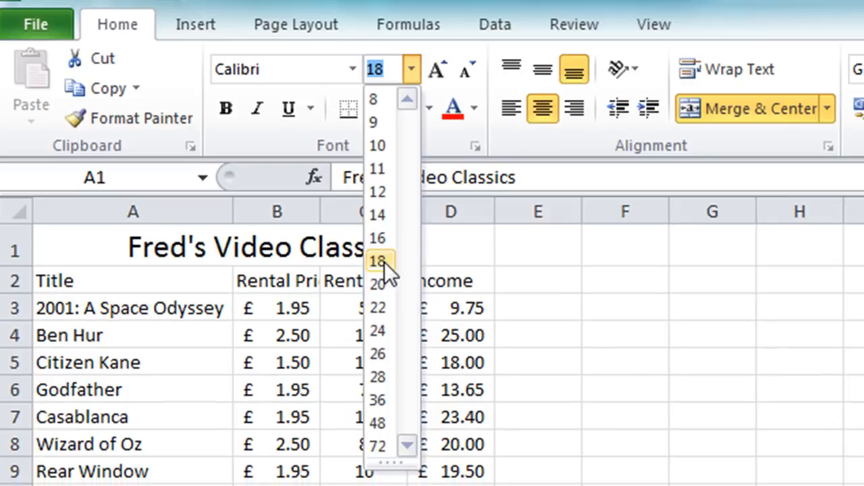
pyautogui.click(380, 262)
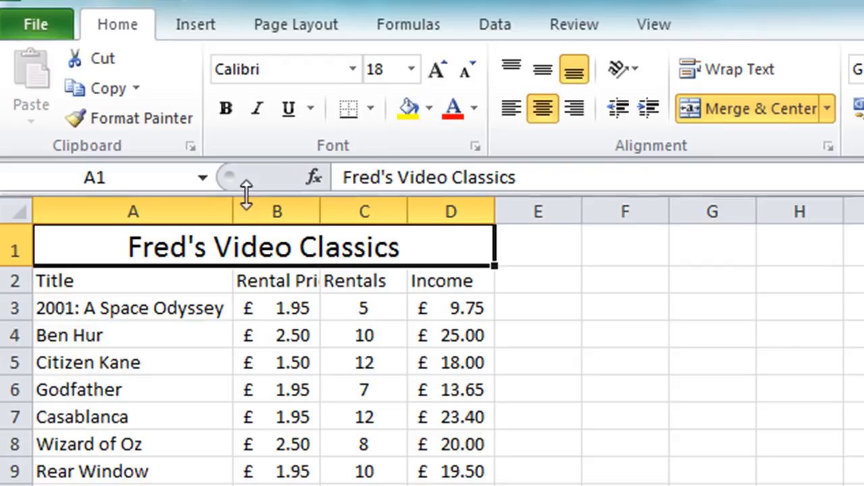
pyautogui.click(224, 117)
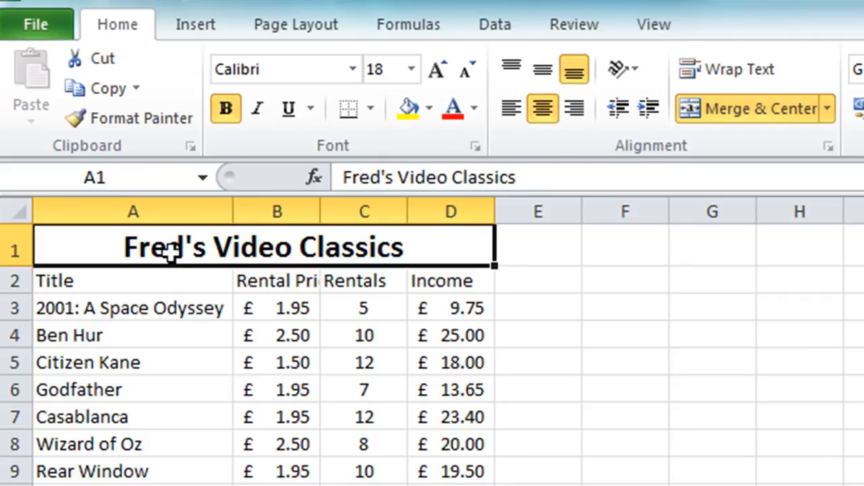
# - Make the column headings in A2:D2 and the summary labels Total to Count in A11:A15 bold
pyautogui.click(138, 286)
pyautogui.moveTo(138, 286); pyautogui.dragTo(440, 287)
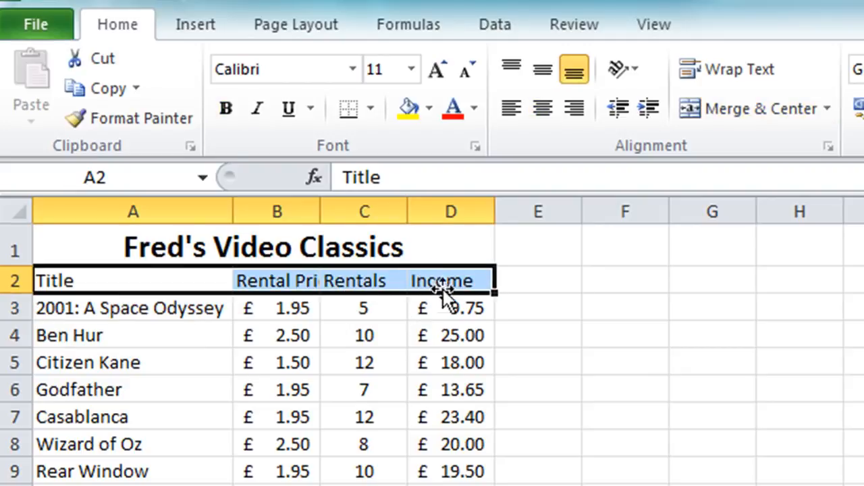
pyautogui.click(233, 115)
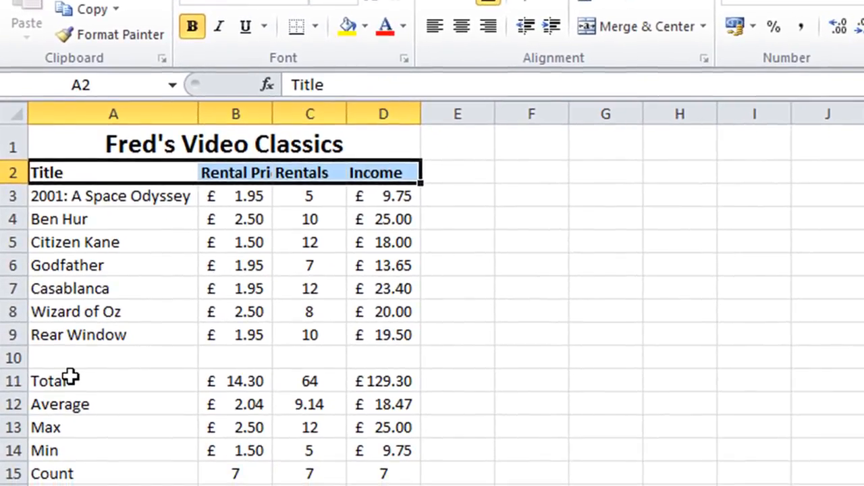
pyautogui.click(71, 383)
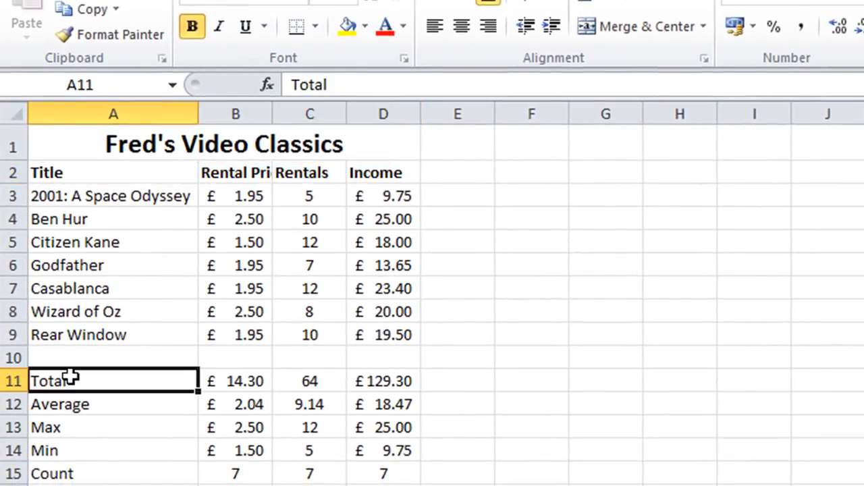
pyautogui.moveTo(71, 380); pyautogui.dragTo(58, 467)
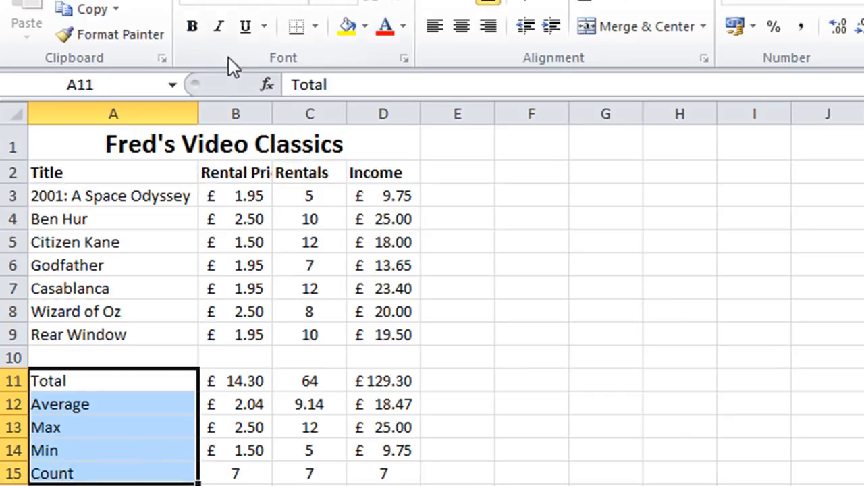
pyautogui.click(193, 25)
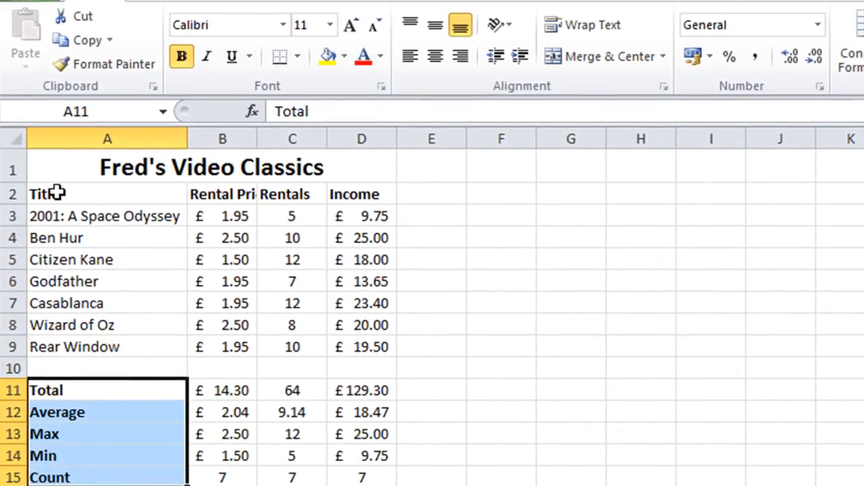
# - Set the column headings in A2:D2 to font size 12 and wrap their text
pyautogui.moveTo(61, 189); pyautogui.dragTo(345, 190)
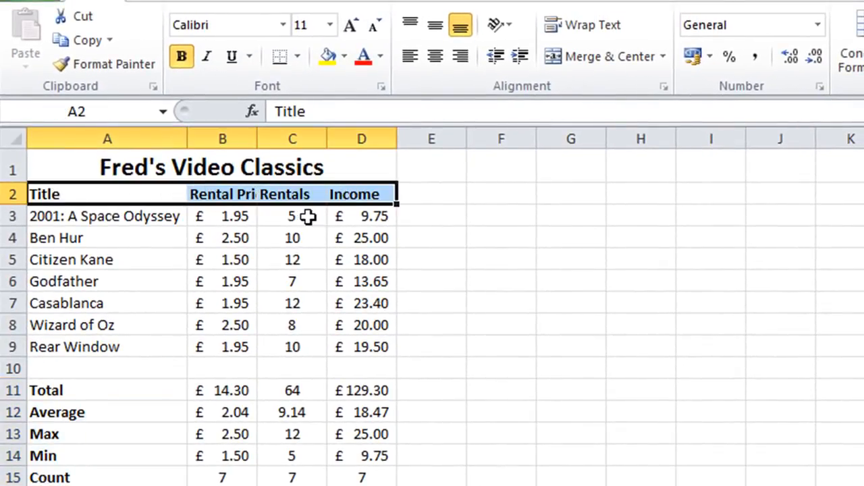
pyautogui.click(330, 25)
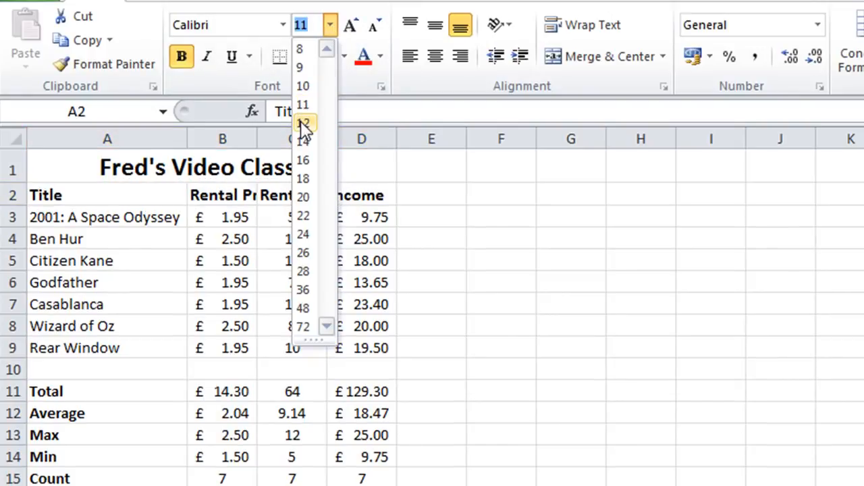
pyautogui.click(301, 123)
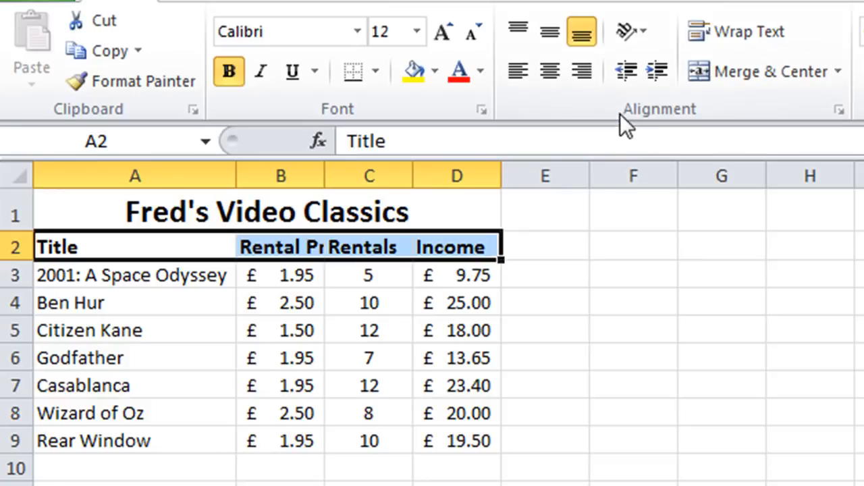
pyautogui.click(740, 30)
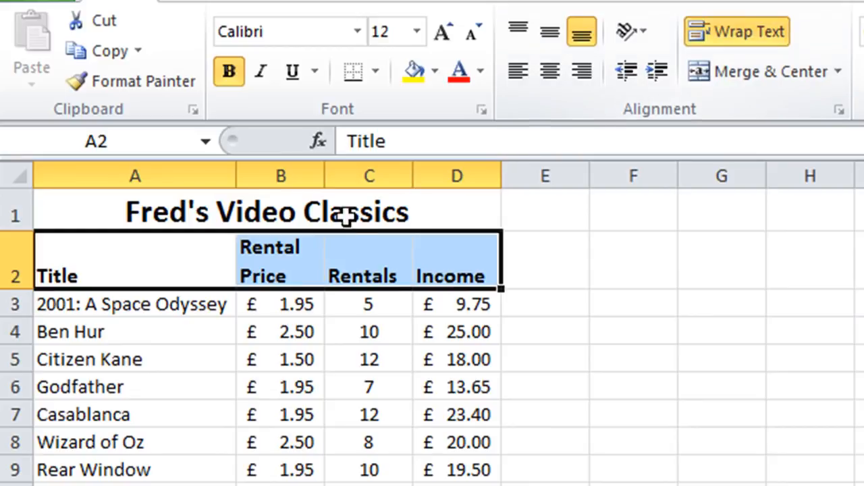
pyautogui.click(148, 347)
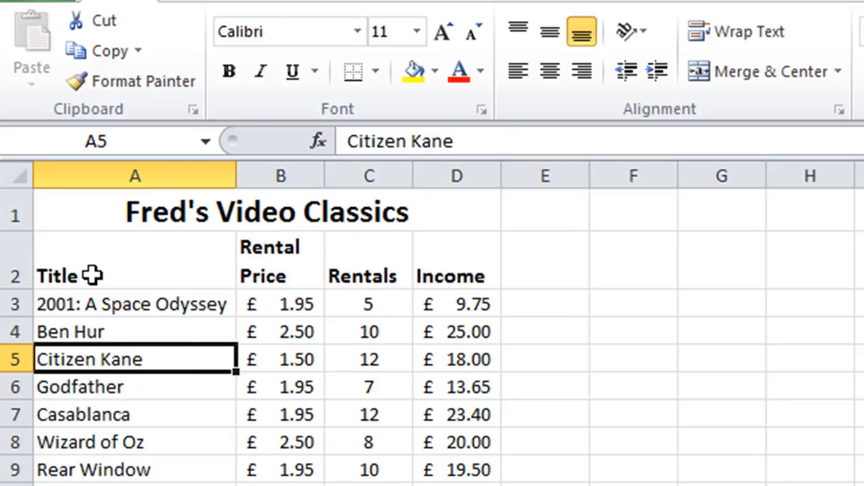
# - Center the column headings in A2:D2 both horizontally and vertically using the Format Cells alignment settings
pyautogui.moveTo(108, 275); pyautogui.dragTo(442, 266)
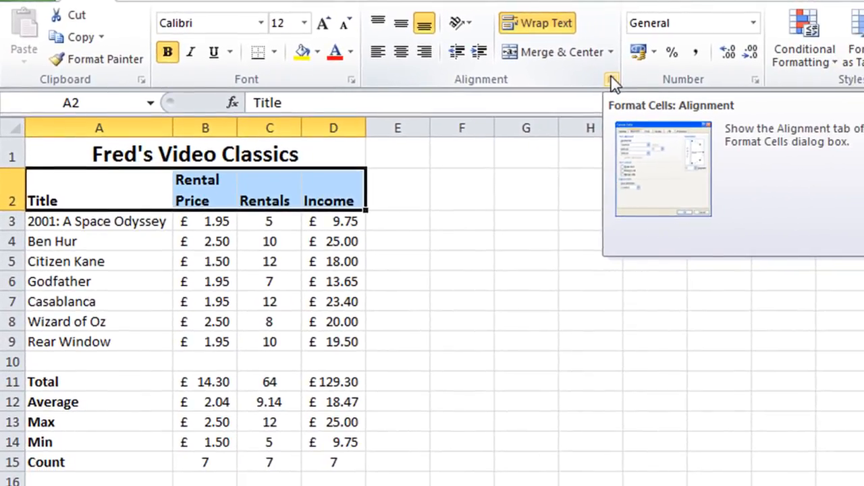
pyautogui.click(614, 83)
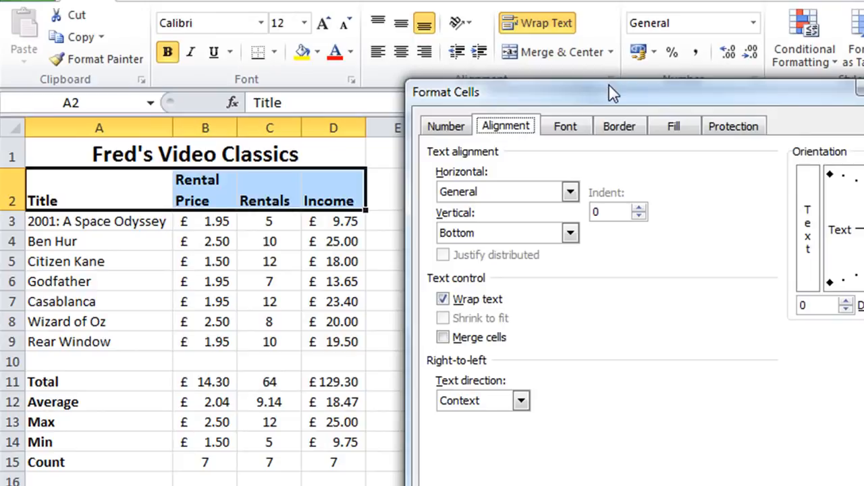
pyautogui.moveTo(609, 98); pyautogui.dragTo(578, 129)
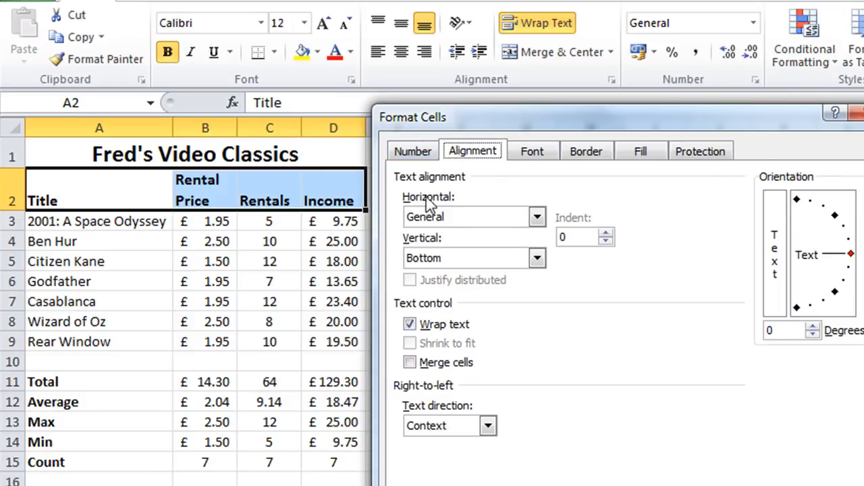
pyautogui.click(536, 217)
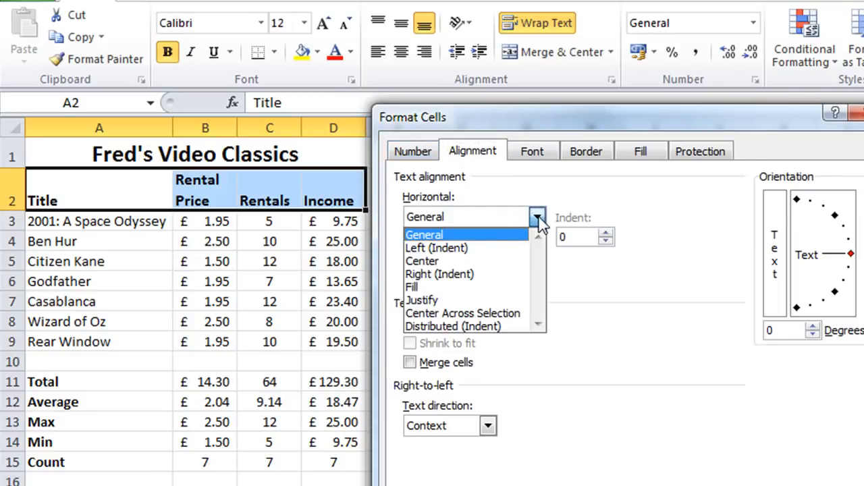
pyautogui.click(447, 259)
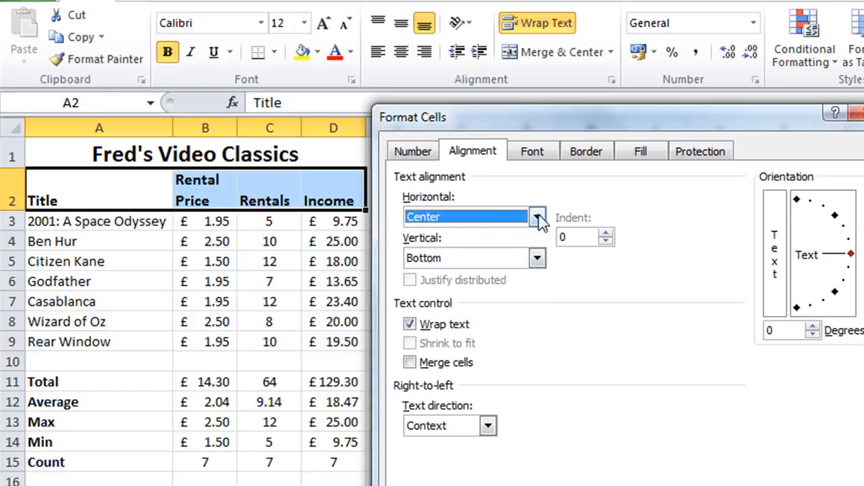
pyautogui.click(537, 258)
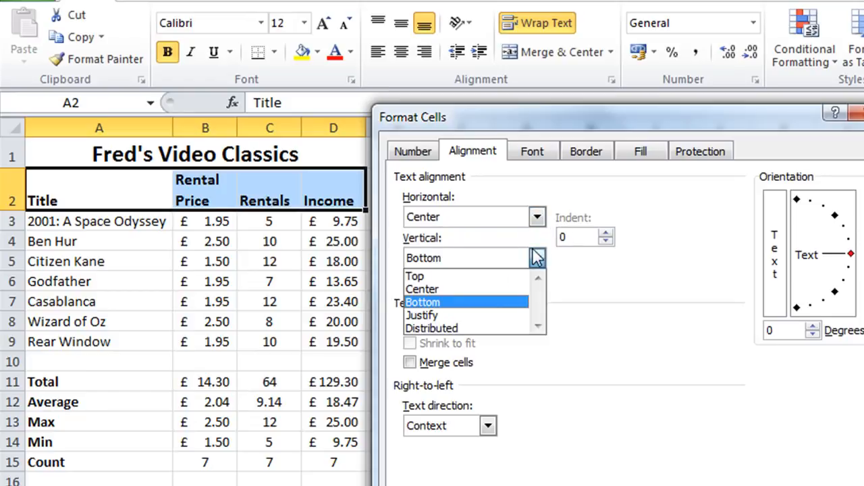
pyautogui.click(459, 289)
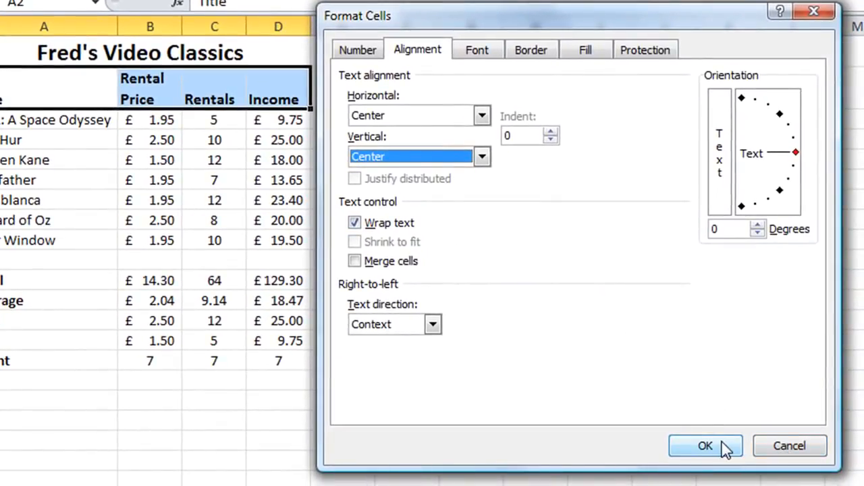
pyautogui.click(723, 446)
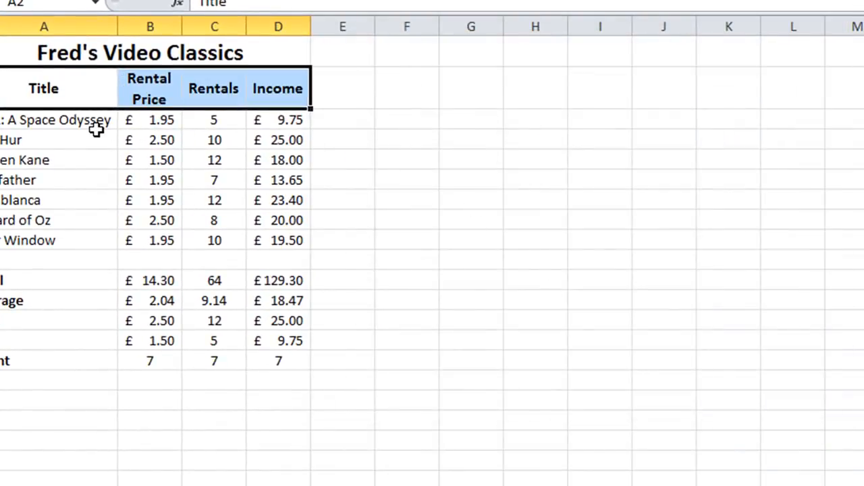
pyautogui.click(97, 135)
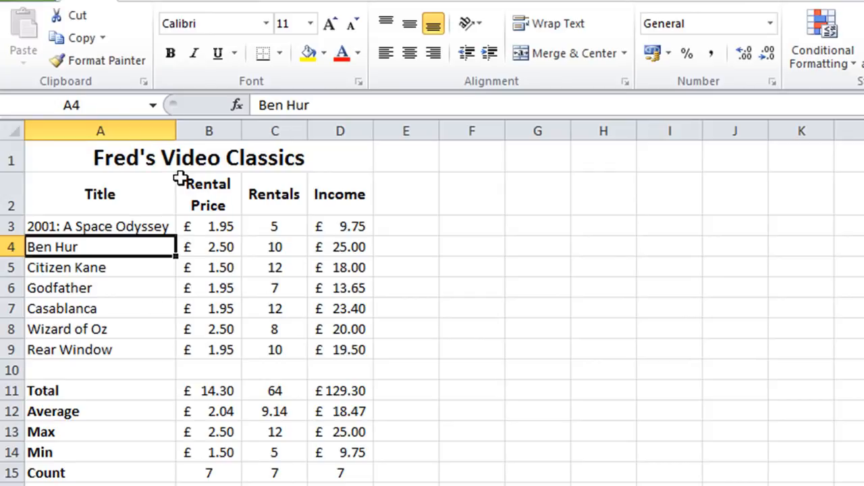
# - Fill the merged title cell A1 with the theme color Dark Blue, Text 2, Lighter 40%
pyautogui.click(119, 147)
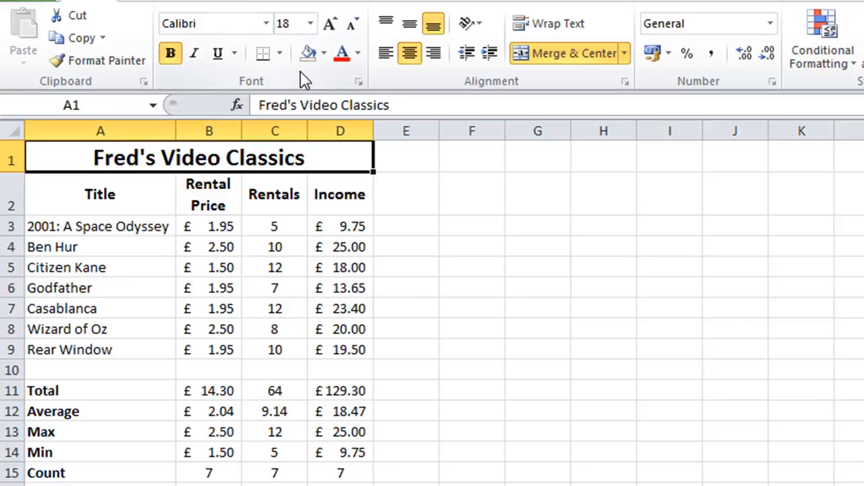
pyautogui.click(324, 54)
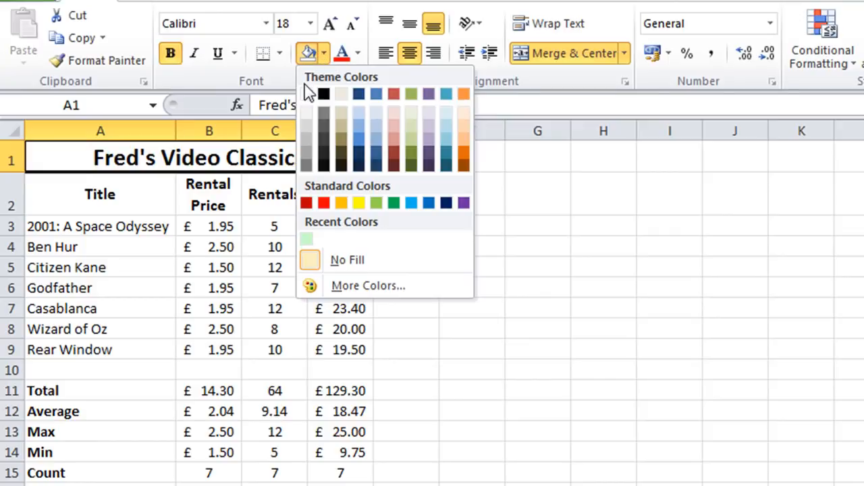
pyautogui.click(358, 142)
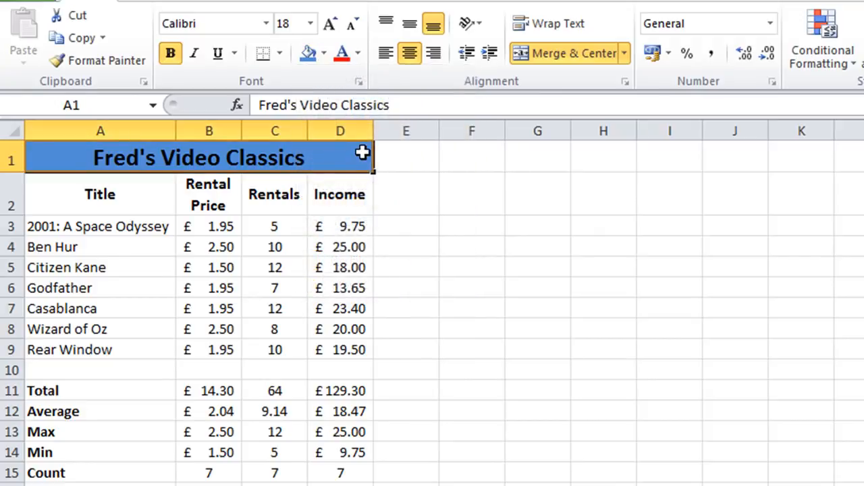
pyautogui.click(401, 191)
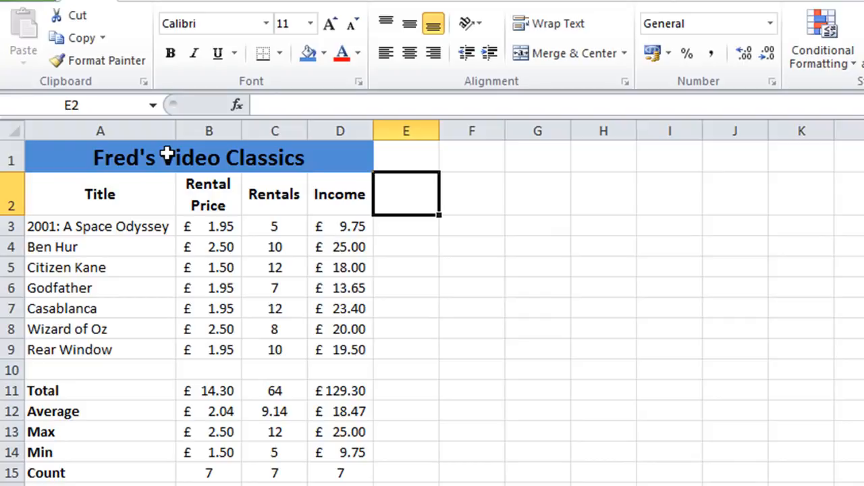
# - Fill the merged title cell A1 with a pale green chosen from the standard palette of additional colors
pyautogui.click(232, 157)
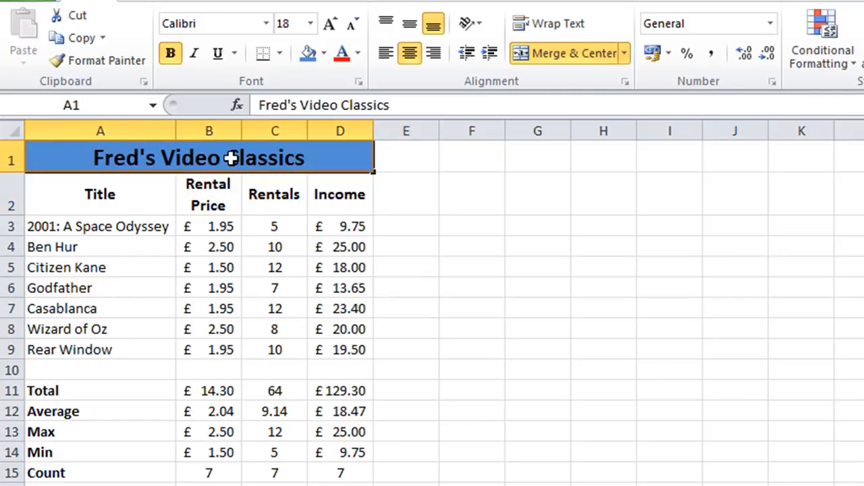
pyautogui.click(324, 54)
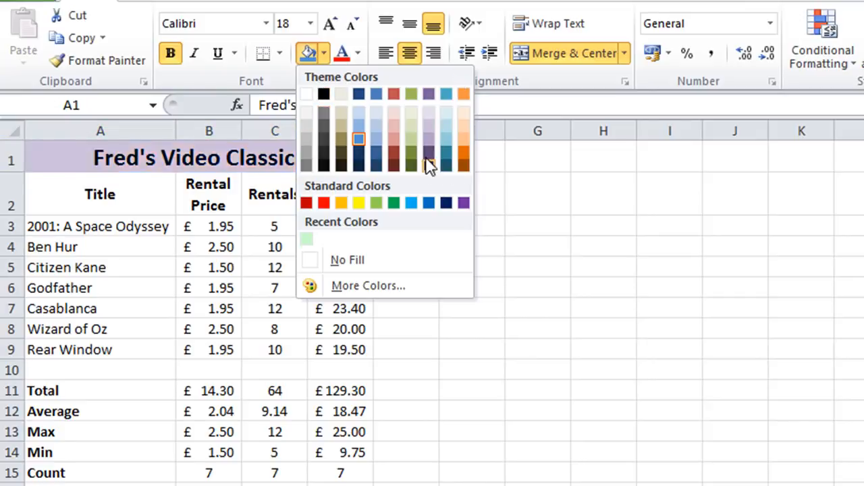
pyautogui.click(363, 286)
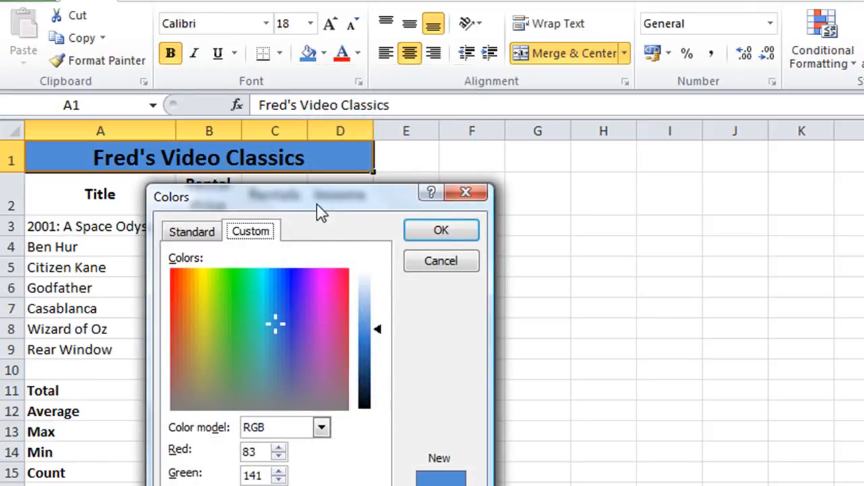
pyautogui.moveTo(317, 205); pyautogui.dragTo(493, 170)
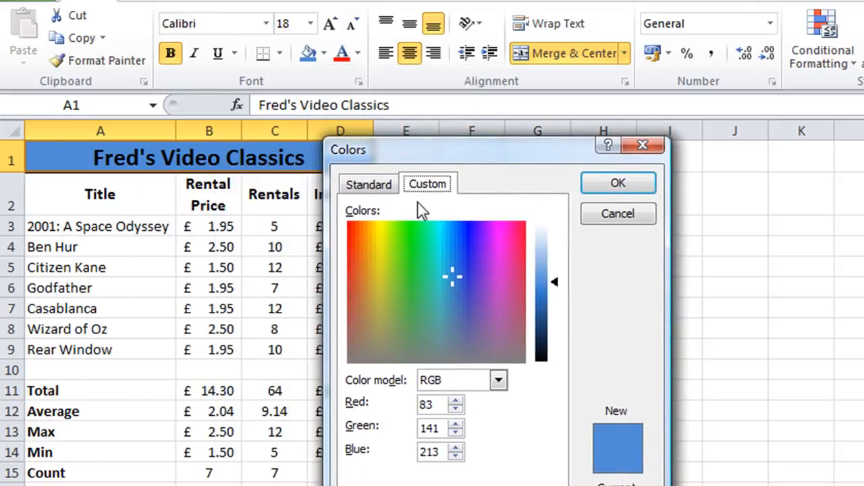
pyautogui.click(369, 189)
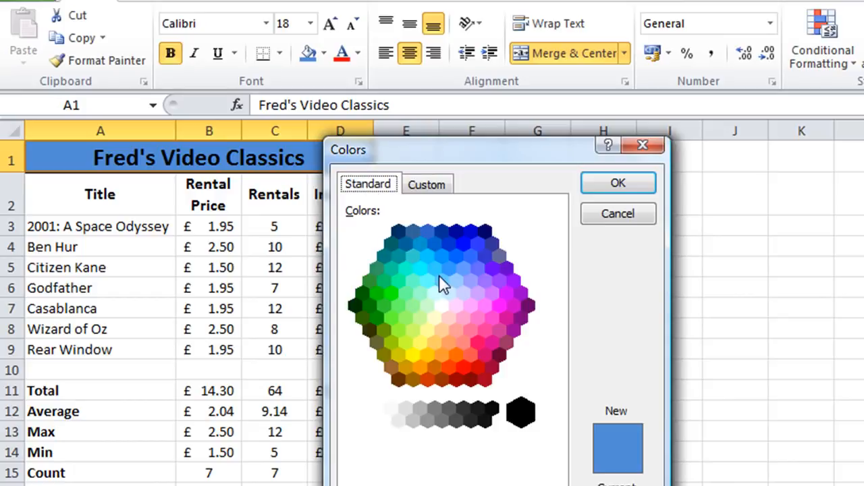
pyautogui.click(436, 296)
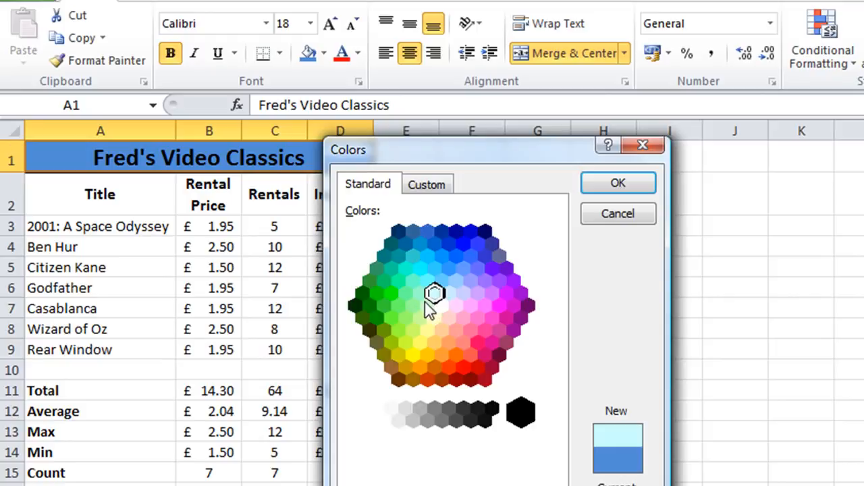
pyautogui.click(427, 305)
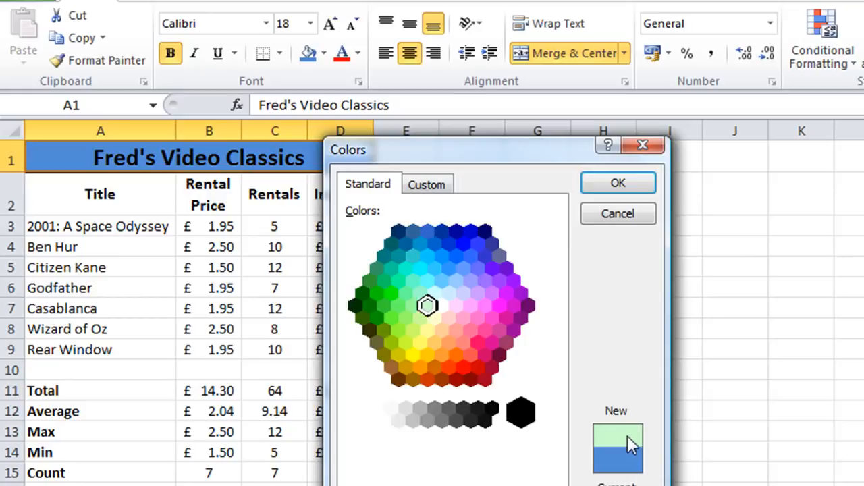
pyautogui.click(611, 183)
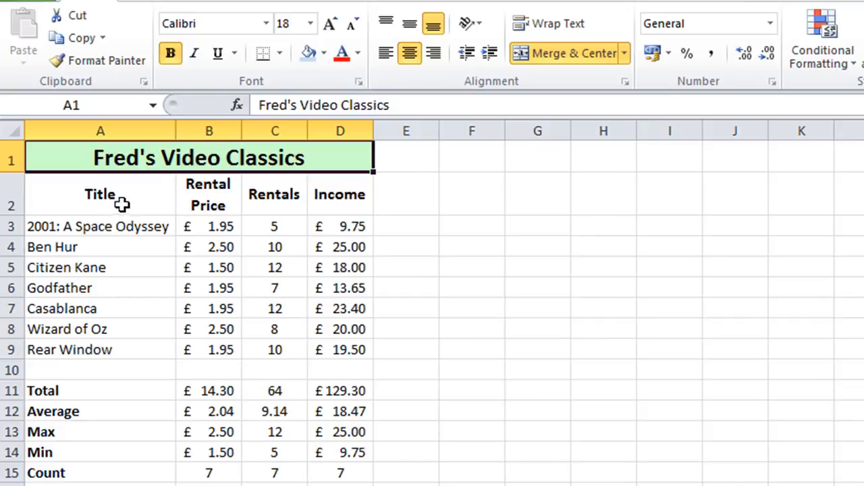
# - Fill the column headings in A2:D2 with the lightest aqua theme color
pyautogui.moveTo(89, 202); pyautogui.dragTo(337, 183)
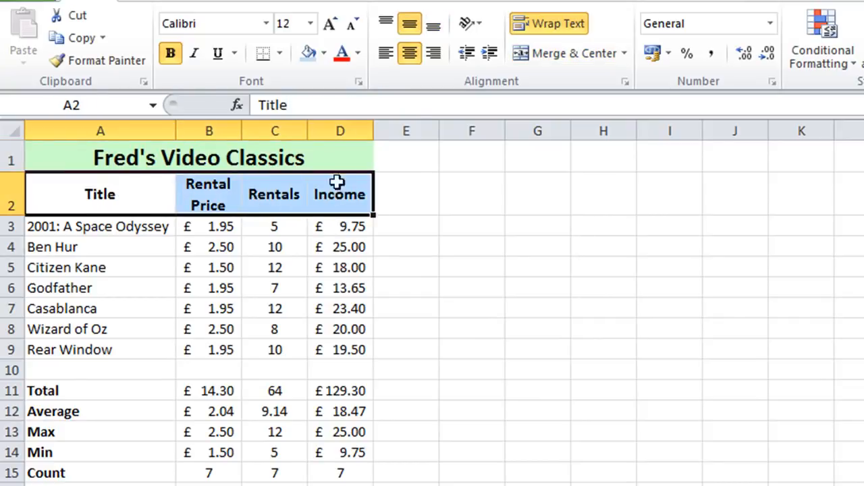
pyautogui.click(325, 53)
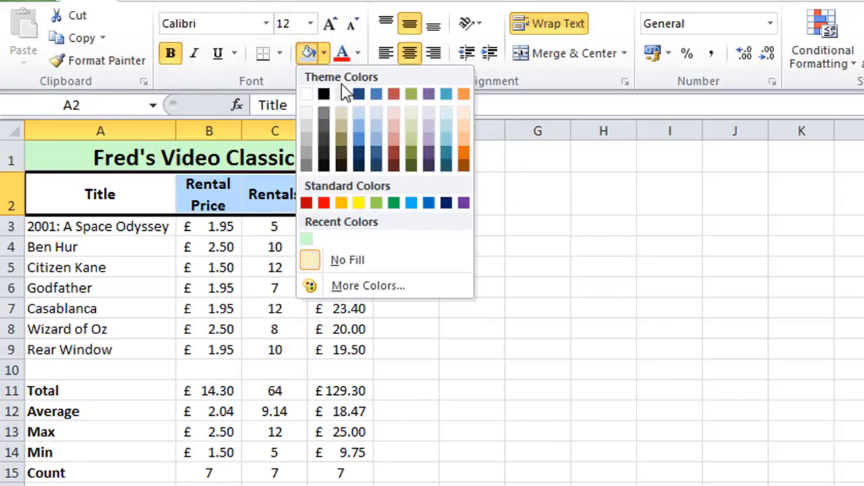
pyautogui.click(448, 114)
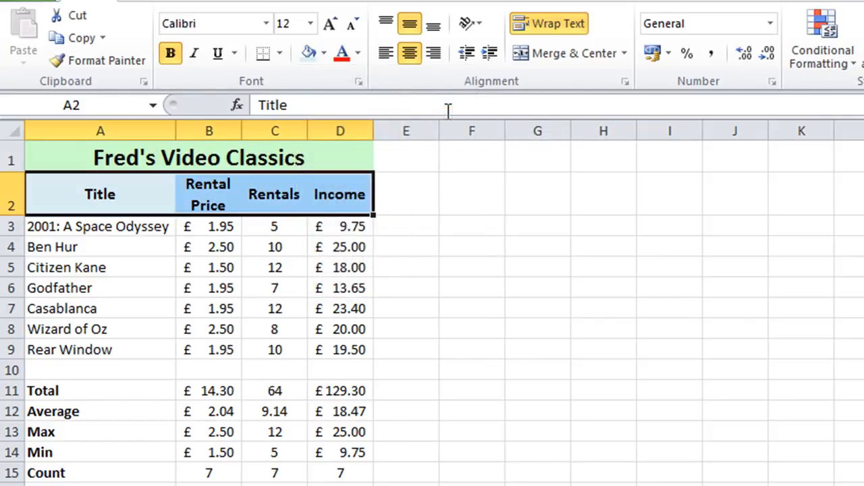
pyautogui.click(67, 259)
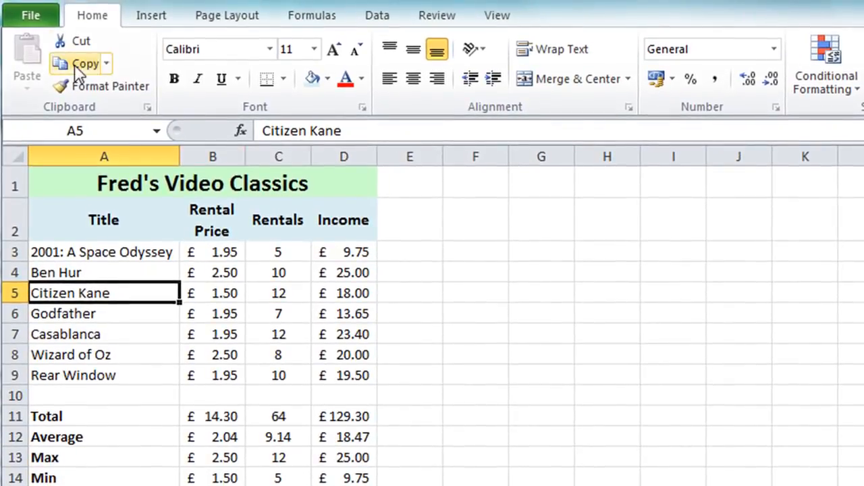
# - Preview the worksheet's printout, turn on gridline printing in the Page Setup sheet options, and return to the worksheet
pyautogui.click(26, 18)
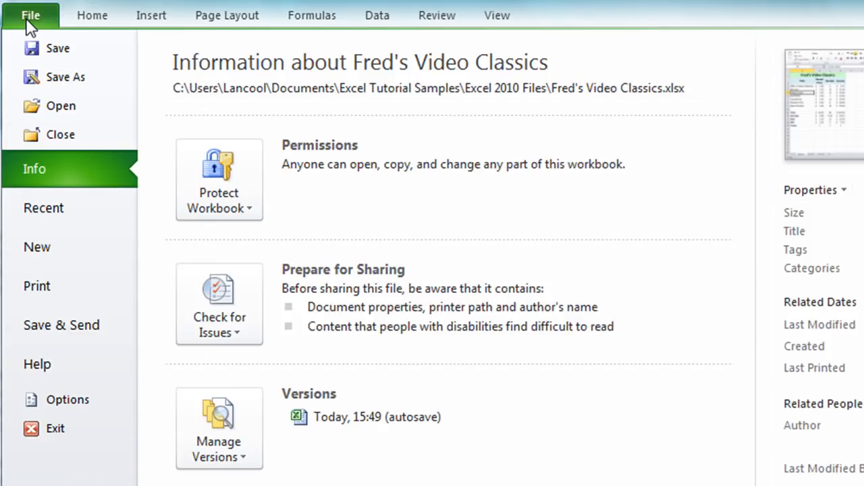
pyautogui.click(66, 297)
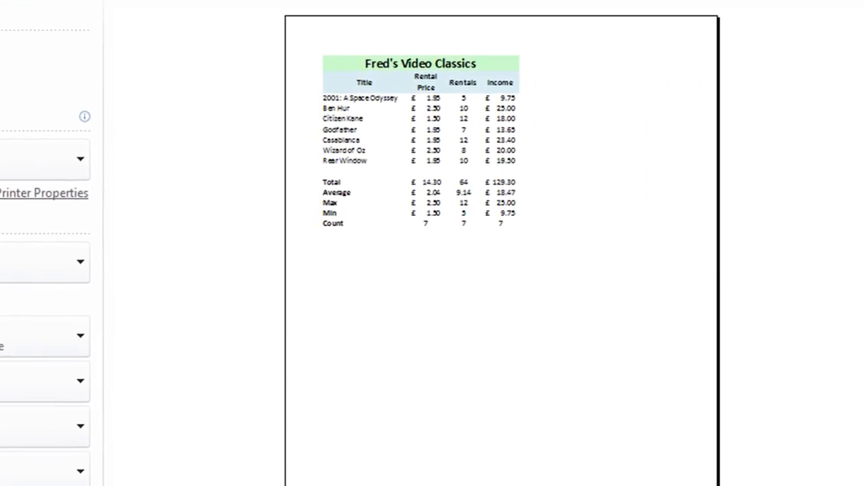
pyautogui.click(571, 231)
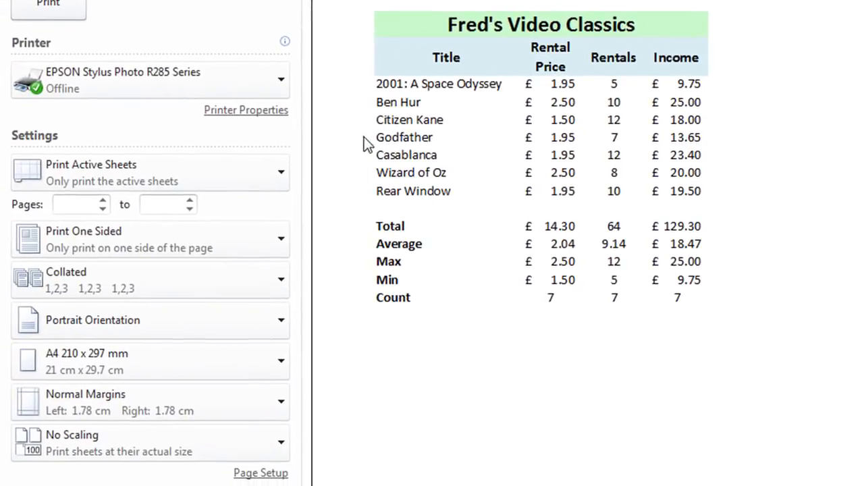
pyautogui.click(247, 476)
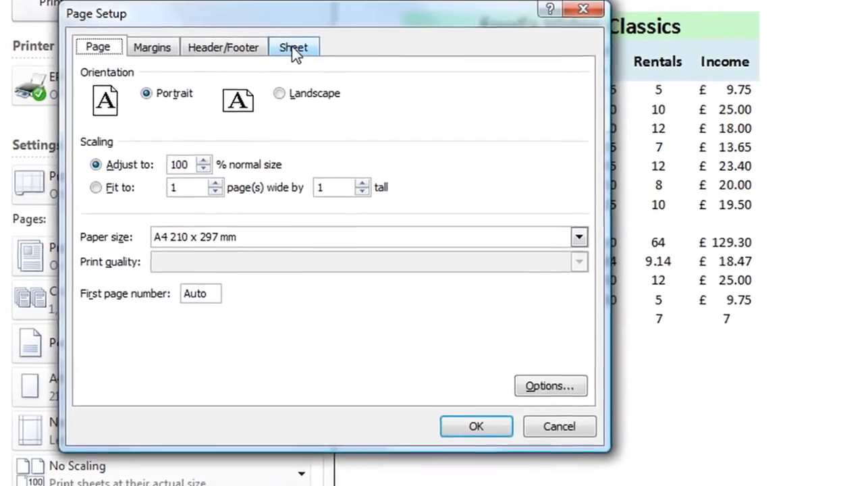
pyautogui.click(274, 46)
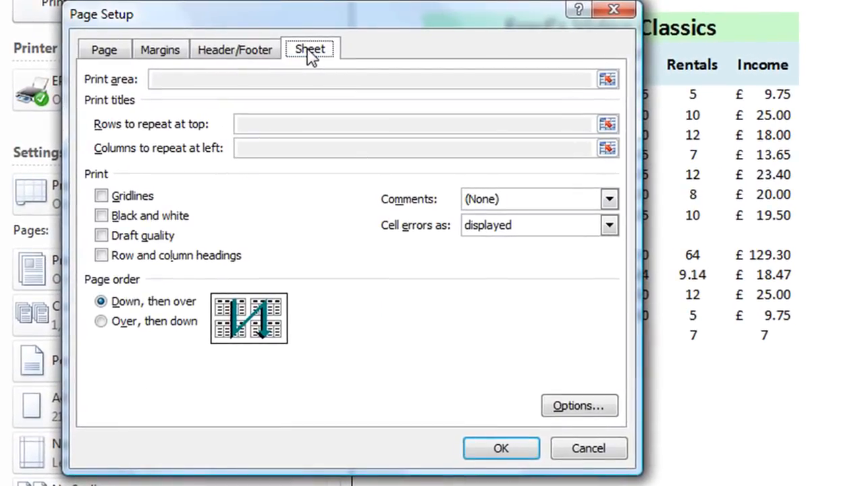
pyautogui.click(105, 195)
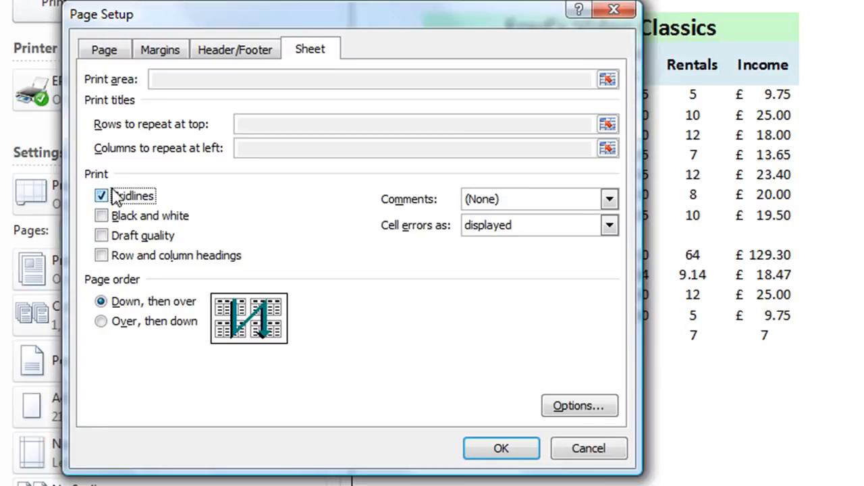
pyautogui.click(502, 450)
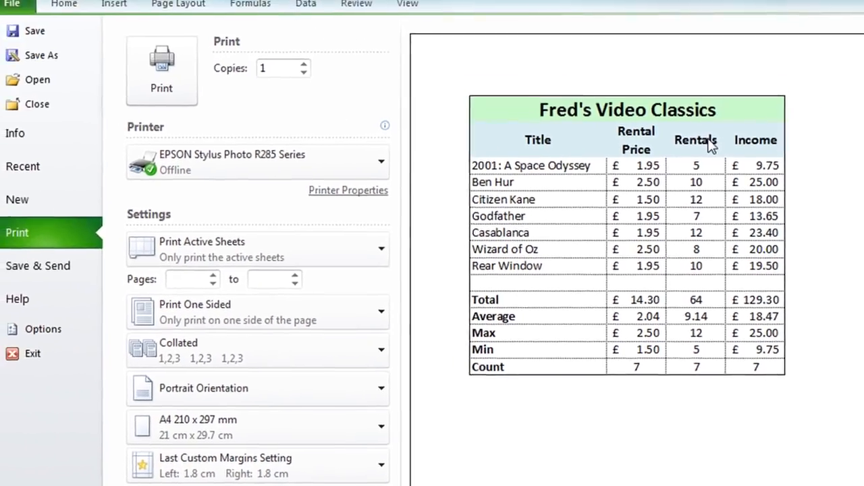
pyautogui.click(93, 20)
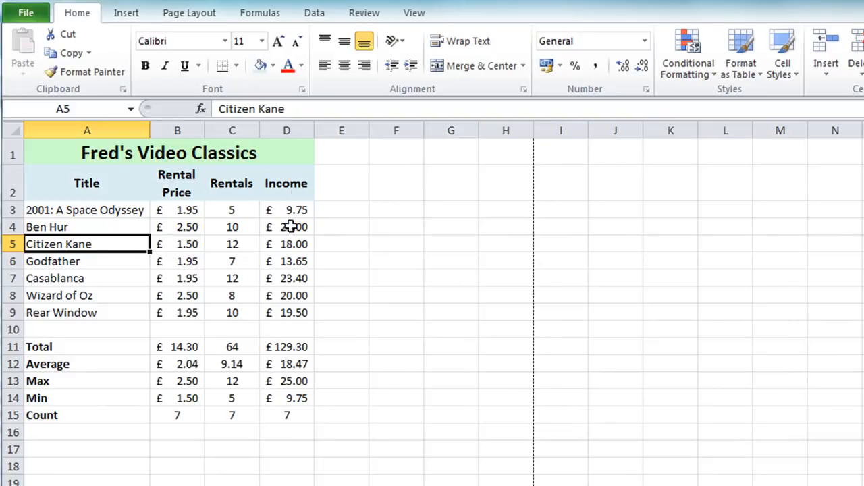
# - Apply All Borders to the whole table in A1:D15
pyautogui.moveTo(141, 150); pyautogui.dragTo(275, 411)
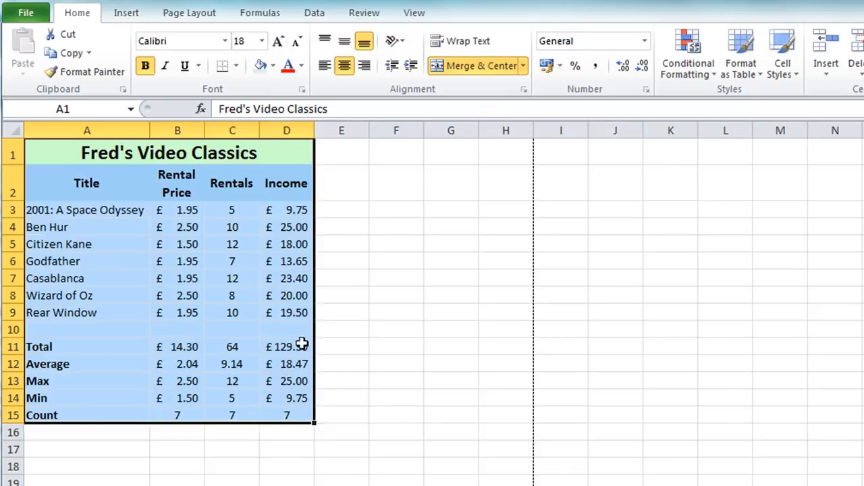
pyautogui.click(236, 65)
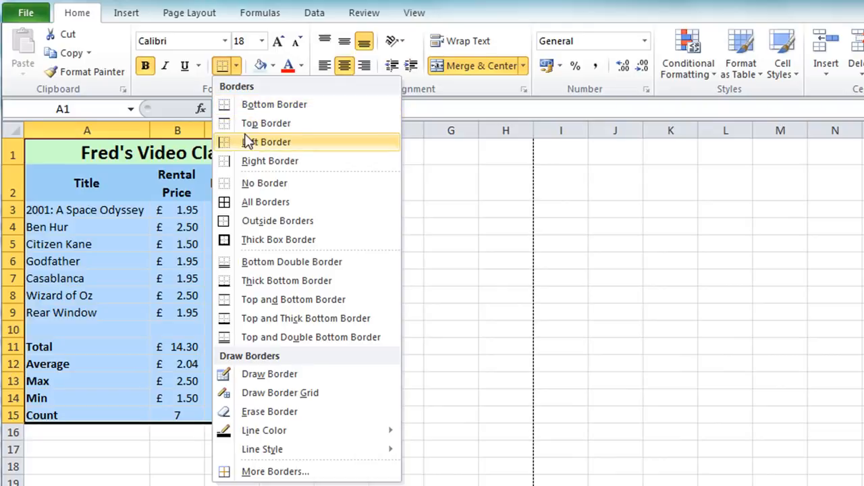
pyautogui.click(278, 203)
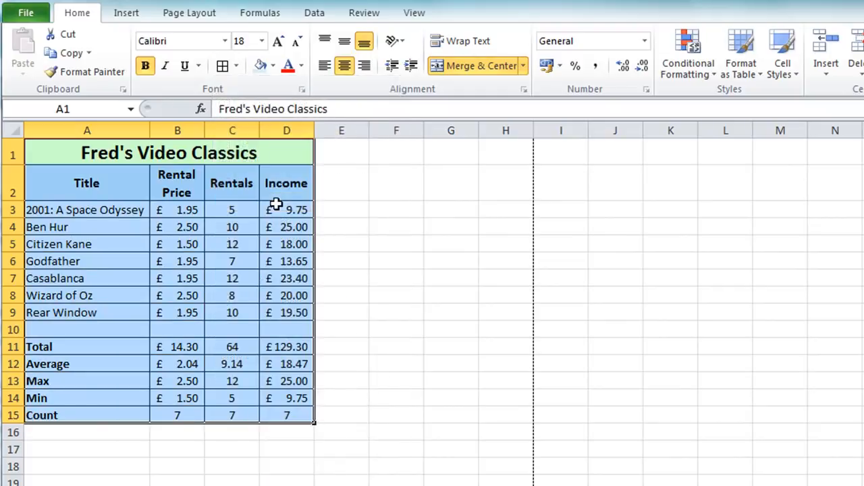
pyautogui.click(454, 243)
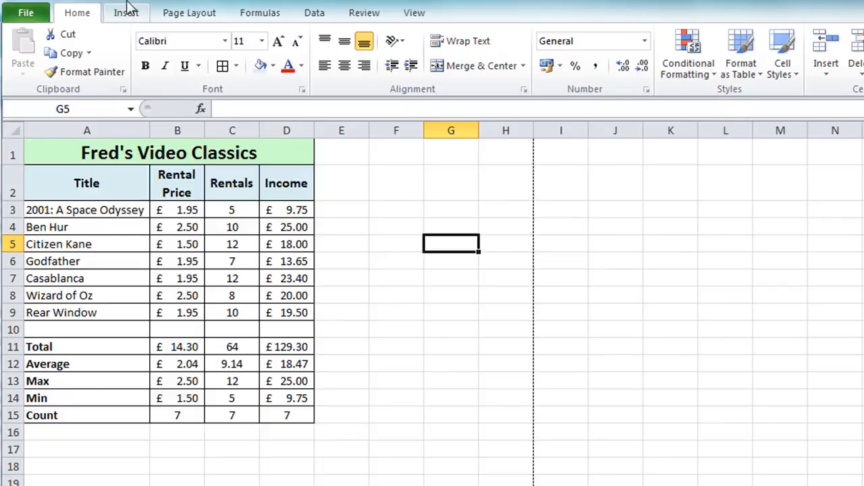
# - Check how the table's borders look in the print preview and return to the worksheet
pyautogui.click(24, 16)
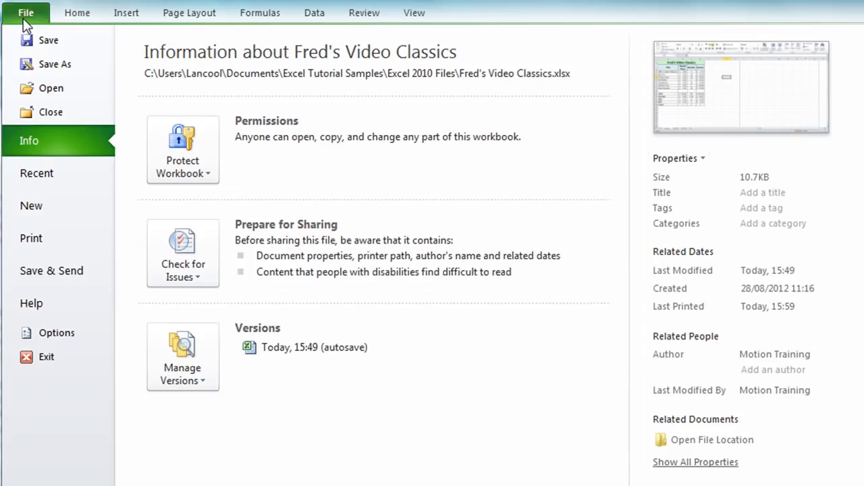
pyautogui.click(67, 243)
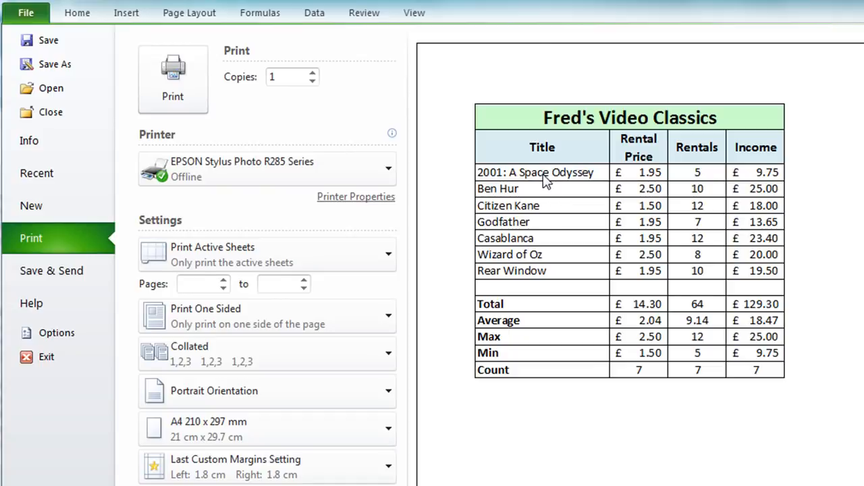
pyautogui.press('Escape')
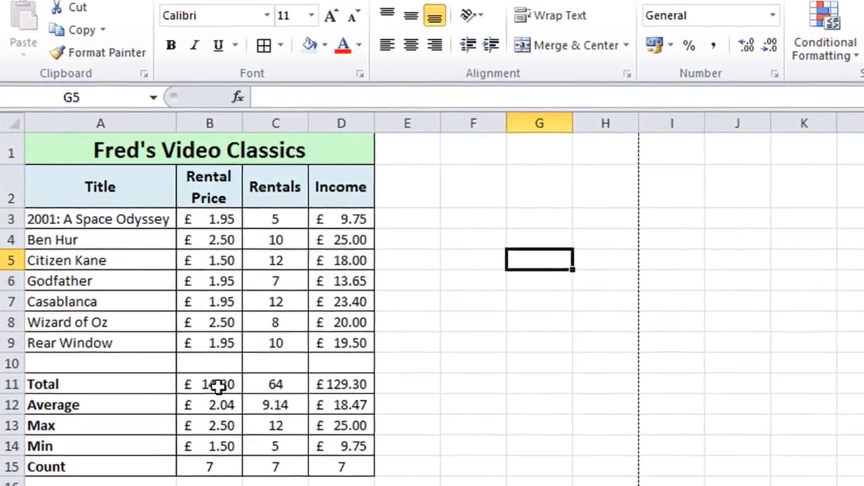
# - Delete the Rental Price total in B11 and the Rentals and Income counts in C15:D15
pyautogui.click(213, 387)
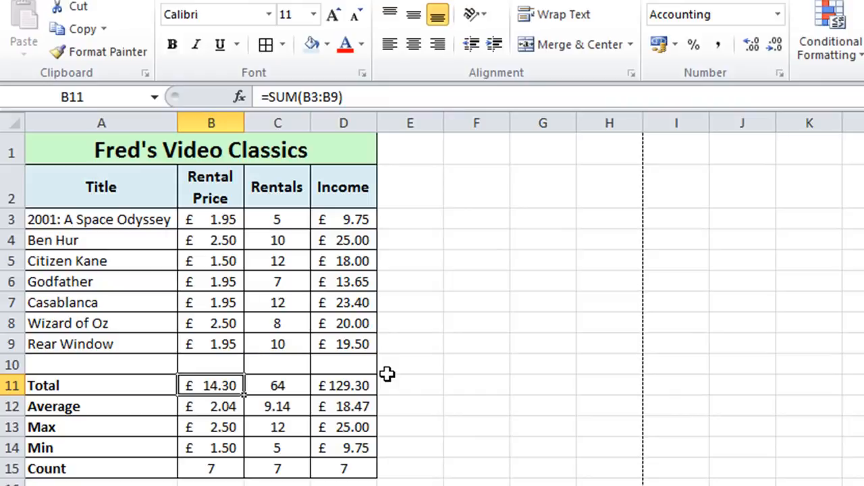
pyautogui.press('Delete')
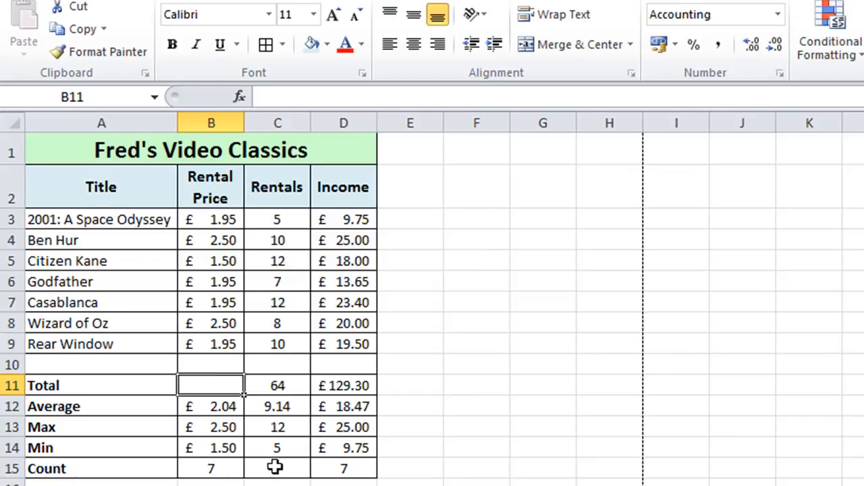
pyautogui.moveTo(275, 467); pyautogui.dragTo(314, 466)
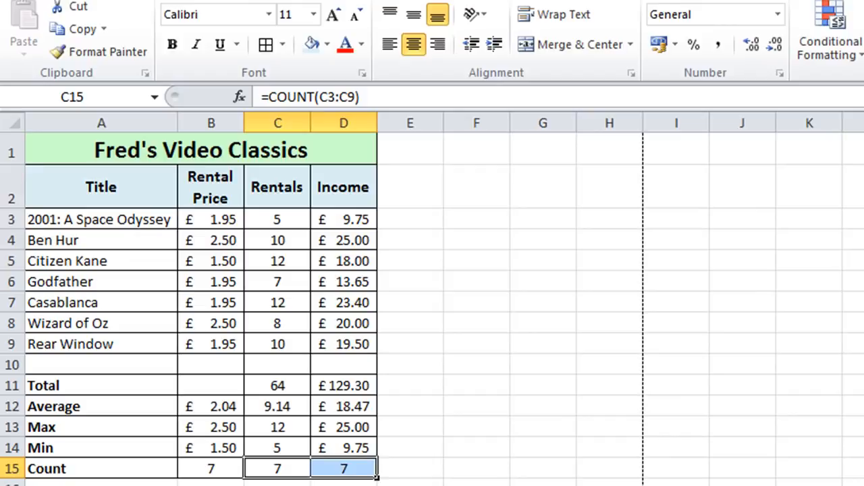
pyautogui.press('Delete')
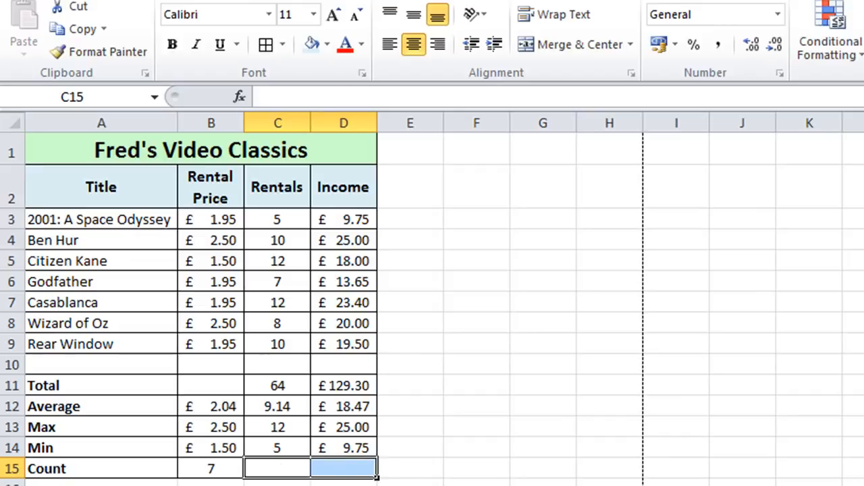
# - Enter a hyphen in each of the emptied cells B11, C15 and D15, and center the one in B11 horizontally
pyautogui.click(212, 385)
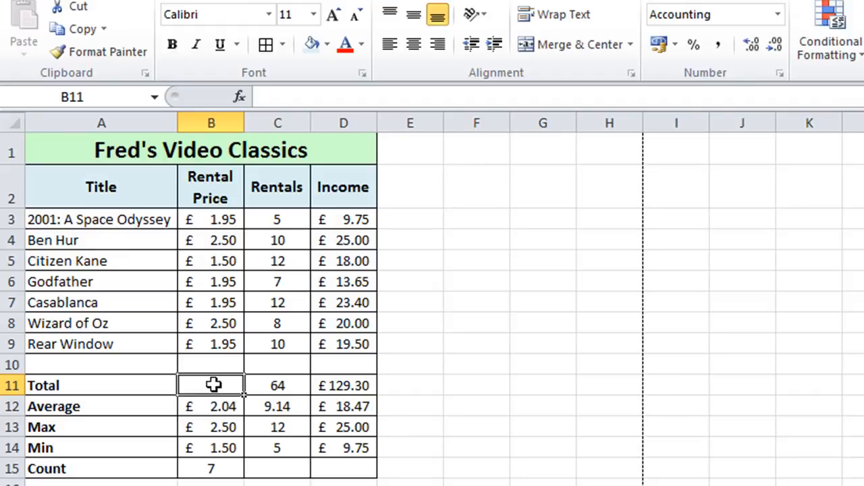
pyautogui.write('-')
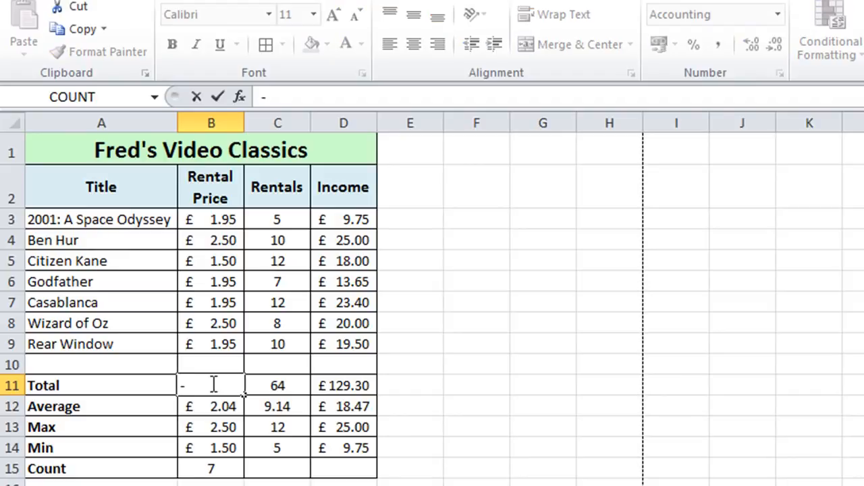
pyautogui.press('Return')
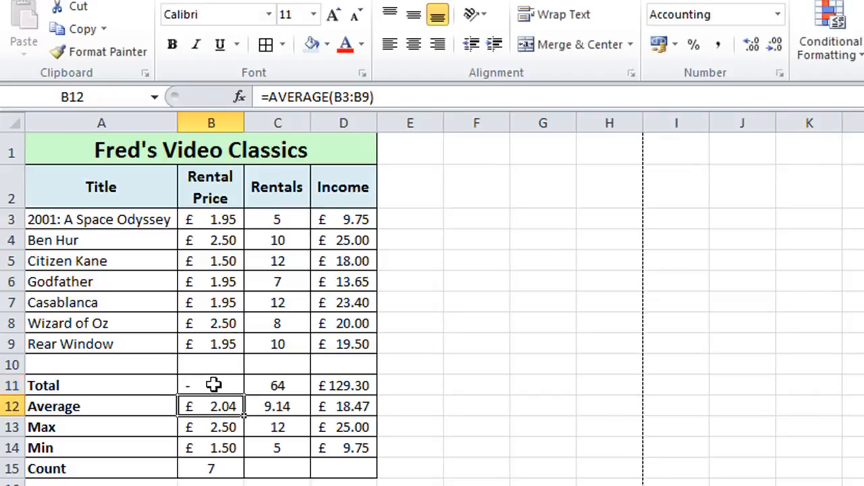
pyautogui.click(268, 466)
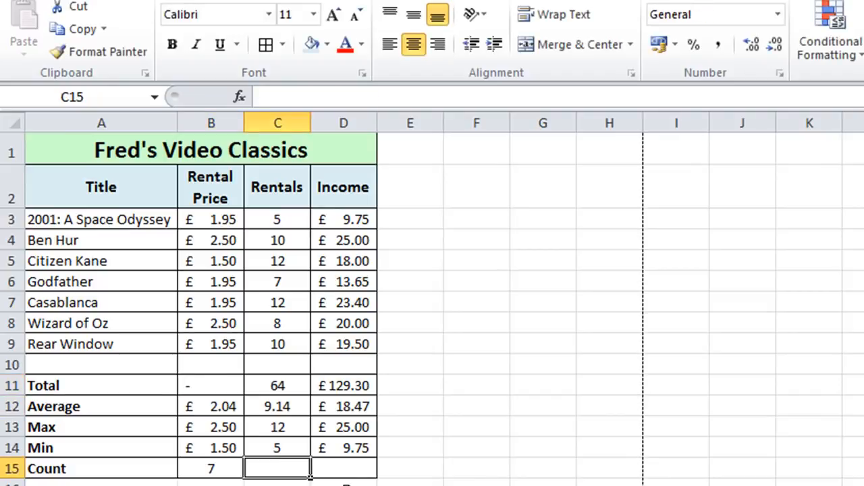
pyautogui.write('-')
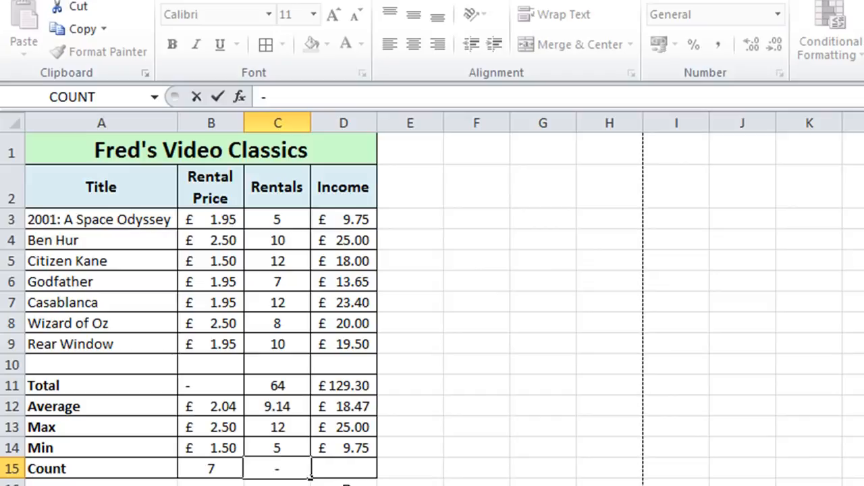
pyautogui.press('Tab')
pyautogui.write('-')
pyautogui.press('Tab')
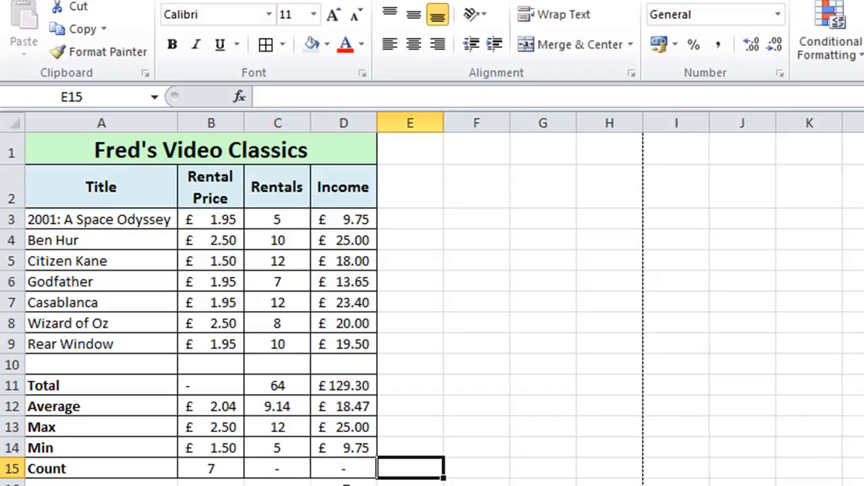
pyautogui.click(202, 378)
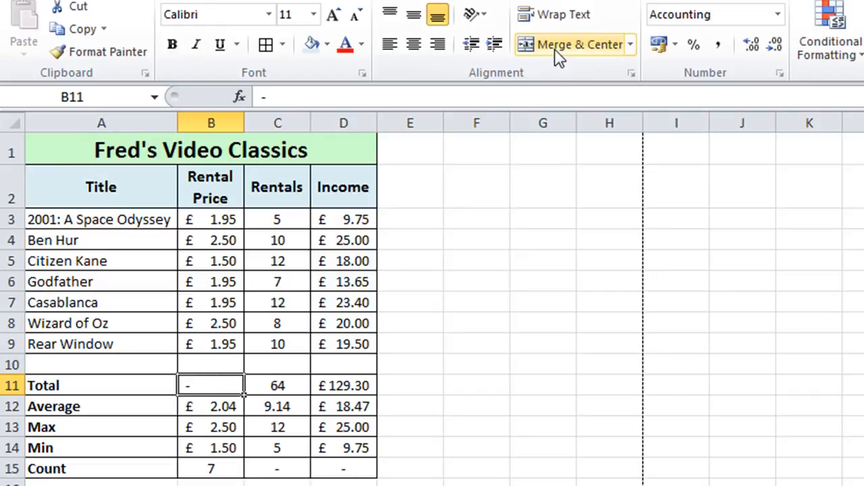
pyautogui.click(416, 51)
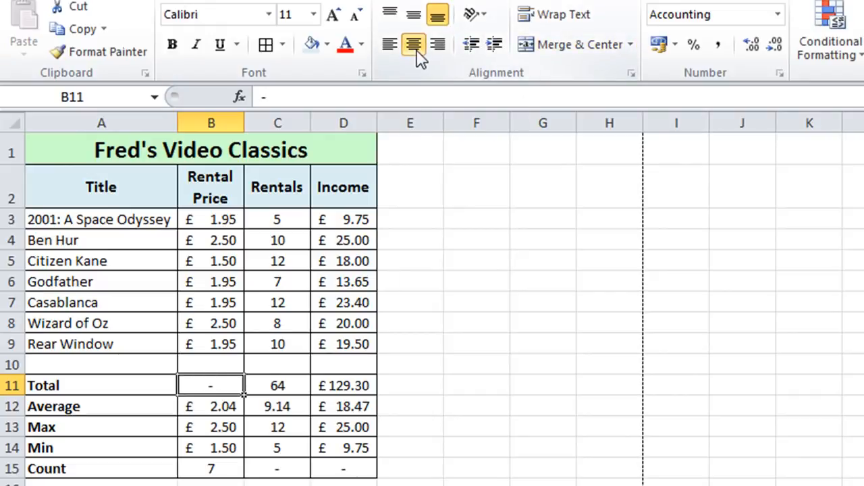